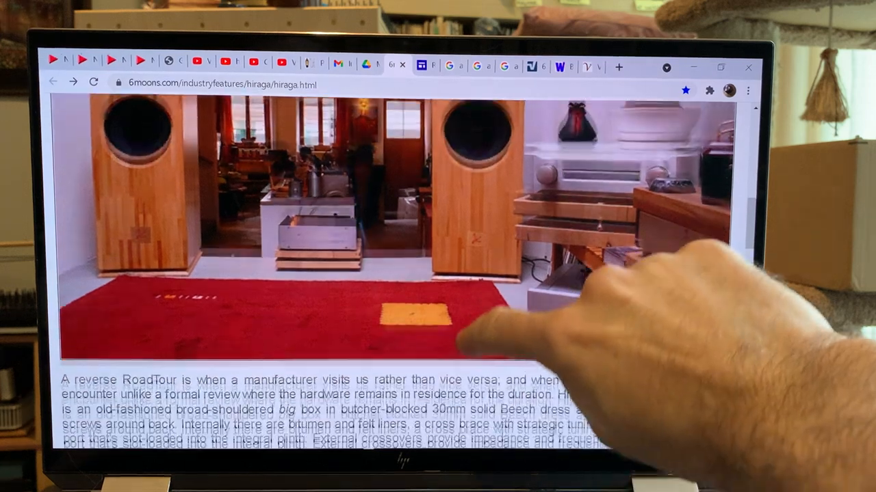
scroll(438, 274, down, 8)
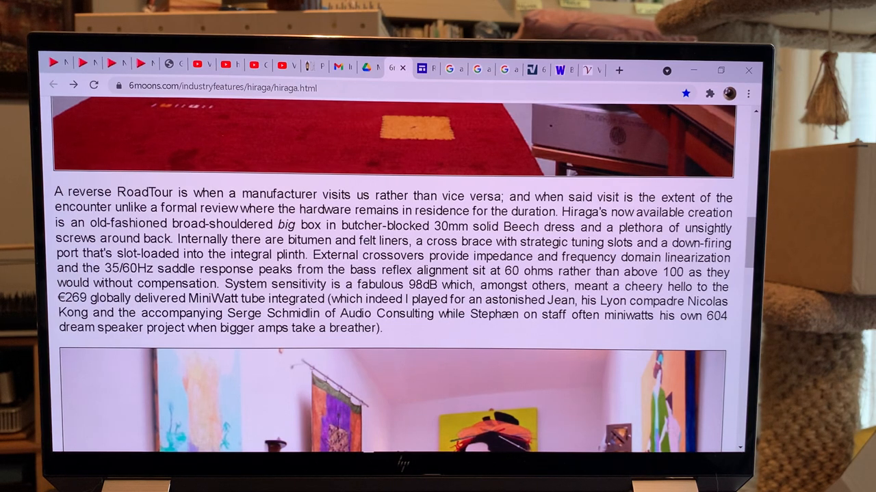
scroll(479, 274, up, 8)
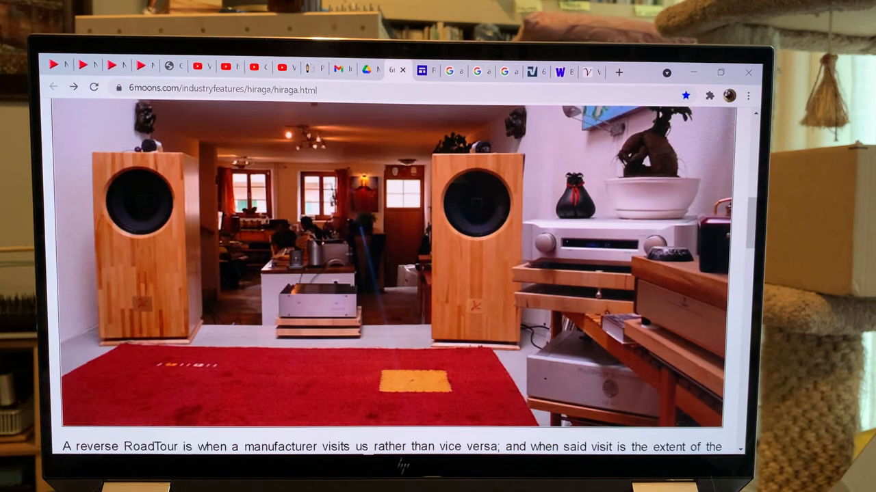
scroll(478, 342, down, 3)
scroll(479, 273, down, 8)
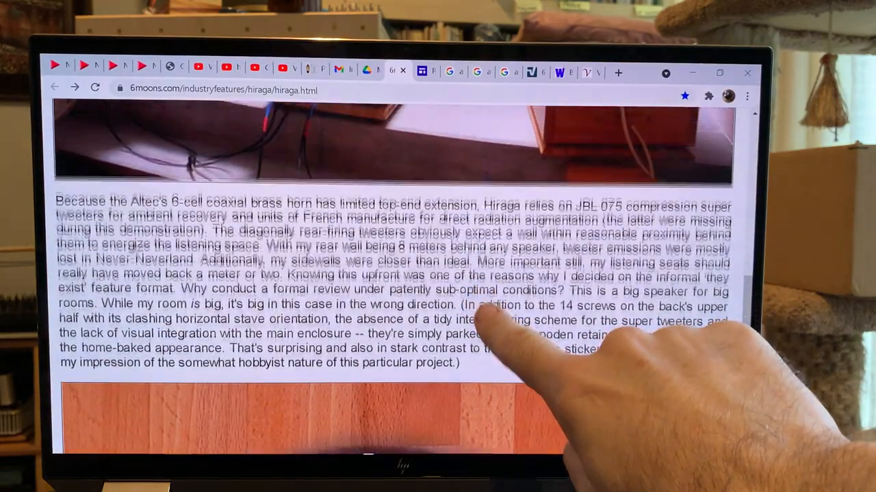
scroll(479, 274, up, 10)
scroll(478, 273, up, 8)
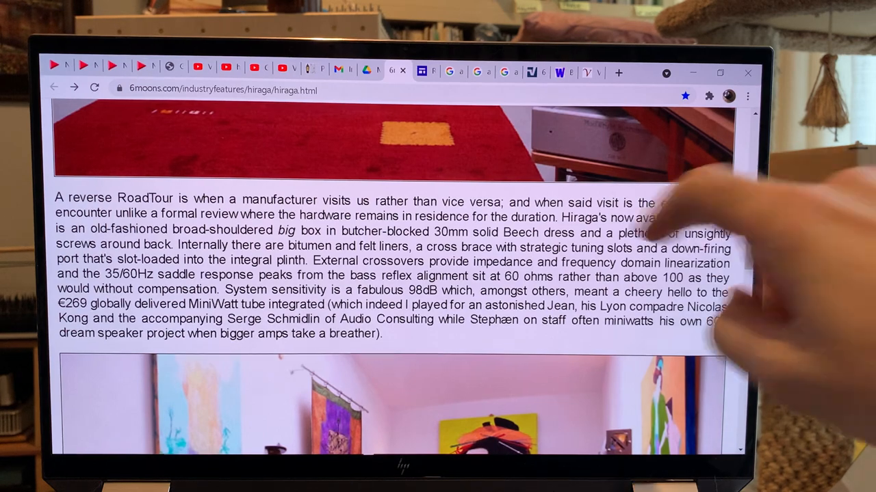
scroll(568, 273, up, 3)
scroll(567, 308, up, 1)
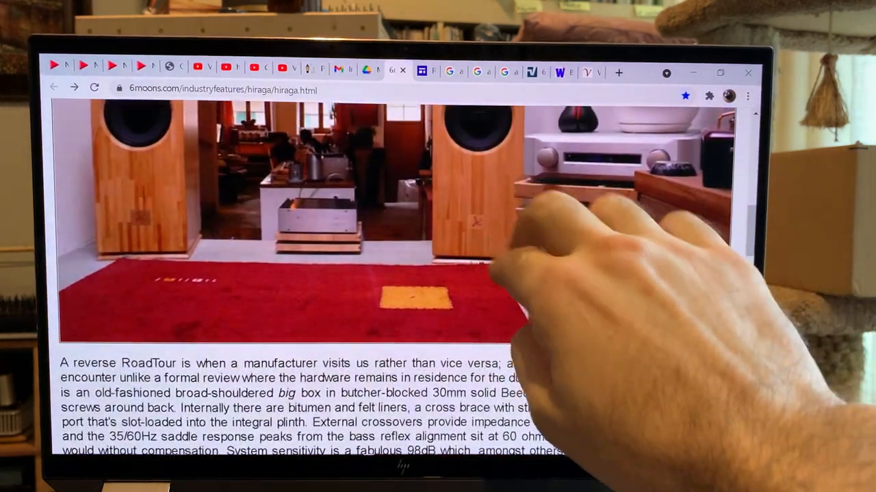
scroll(438, 274, up, 5)
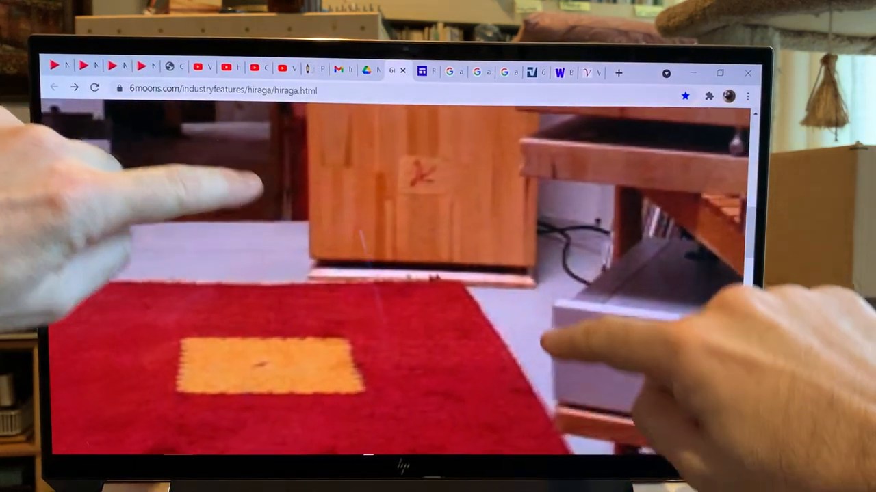
scroll(438, 274, up, 1)
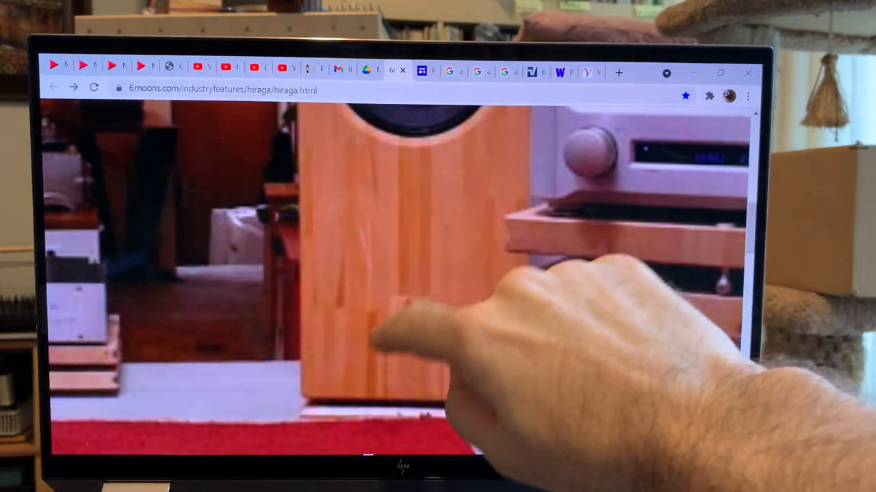
scroll(438, 274, up, 3)
scroll(438, 273, down, 5)
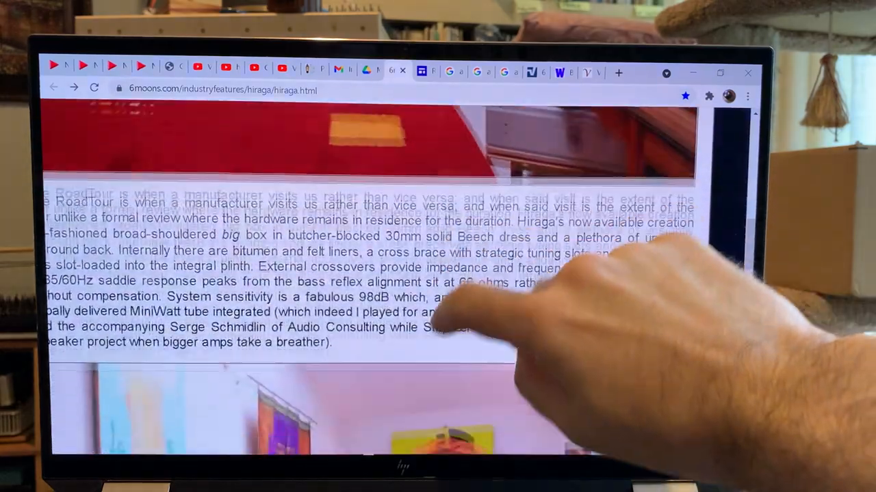
scroll(438, 274, down, 5)
scroll(438, 273, down, 3)
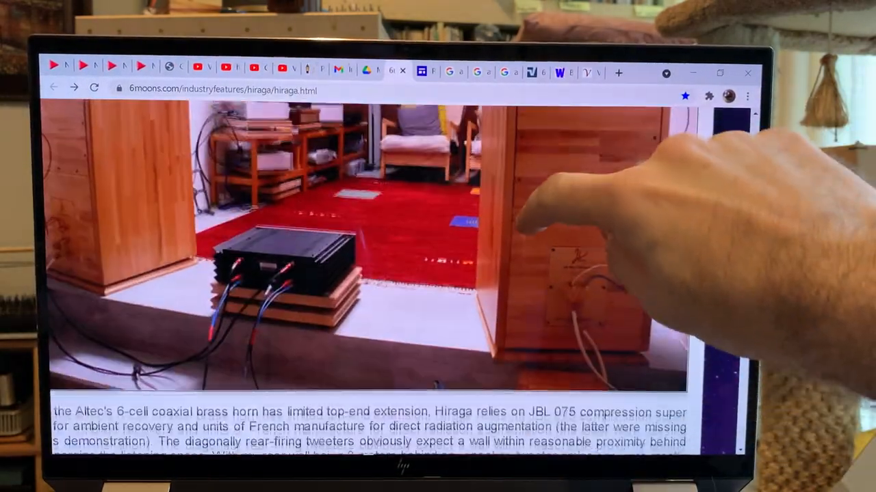
scroll(342, 273, up, 5)
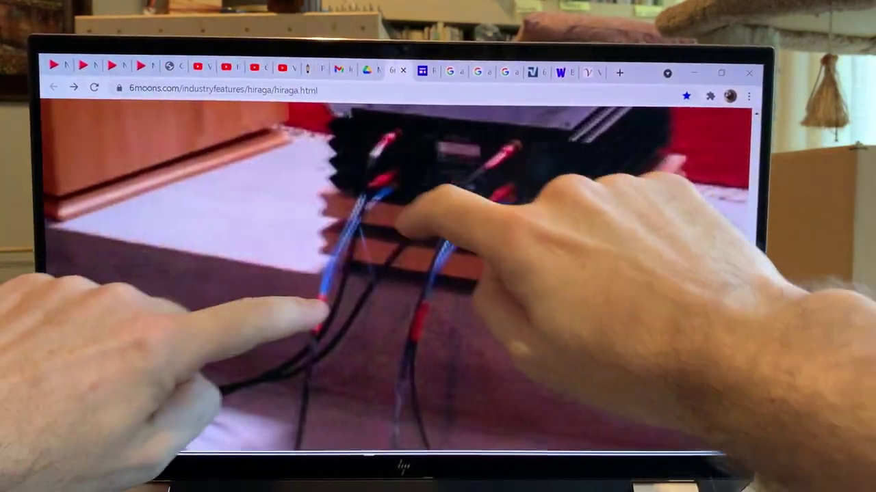
Pan the zoomed room photo onto the wooden speaker cabinet's base and its cable connectors
drag(411, 273, 616, 239)
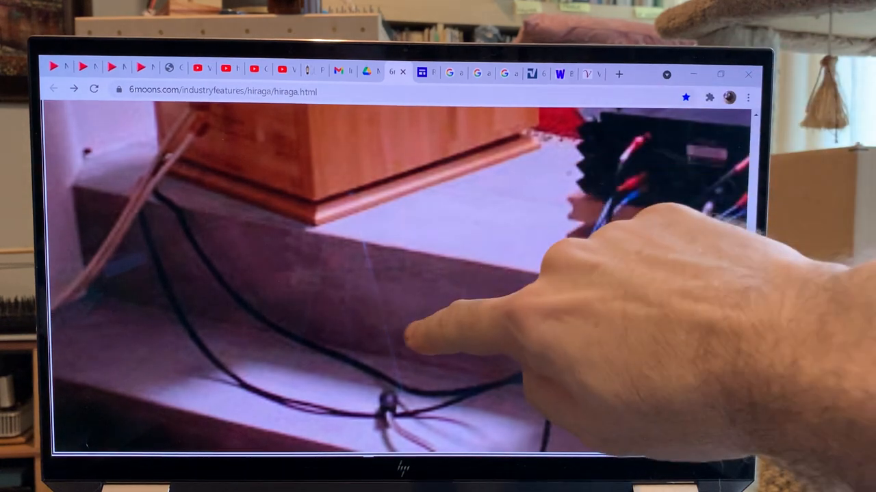
scroll(438, 273, up, 5)
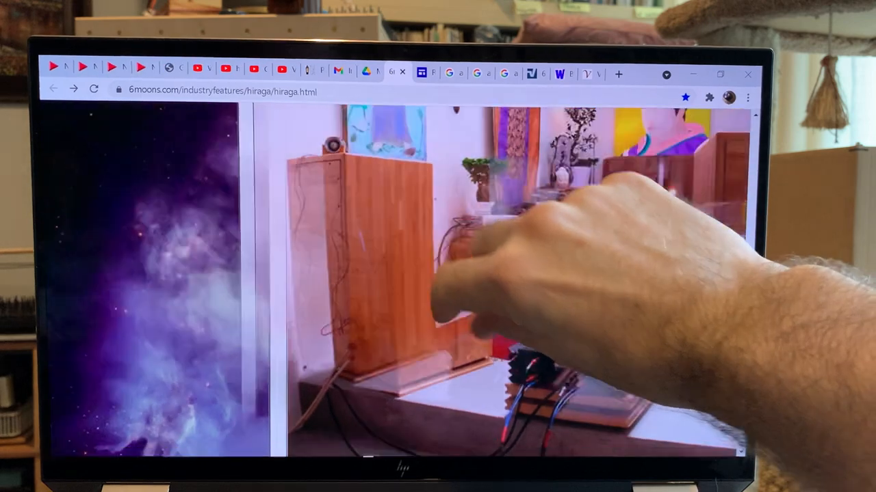
scroll(438, 274, down, 5)
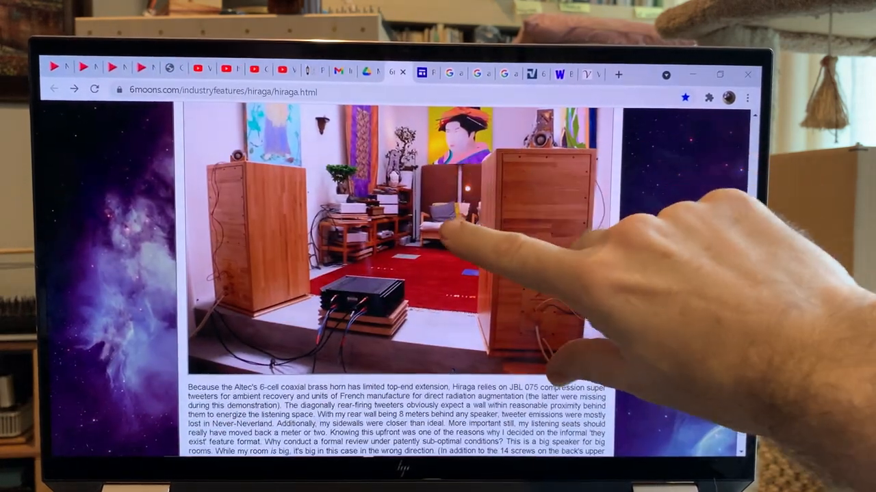
scroll(479, 274, up, 4)
scroll(479, 274, up, 4)
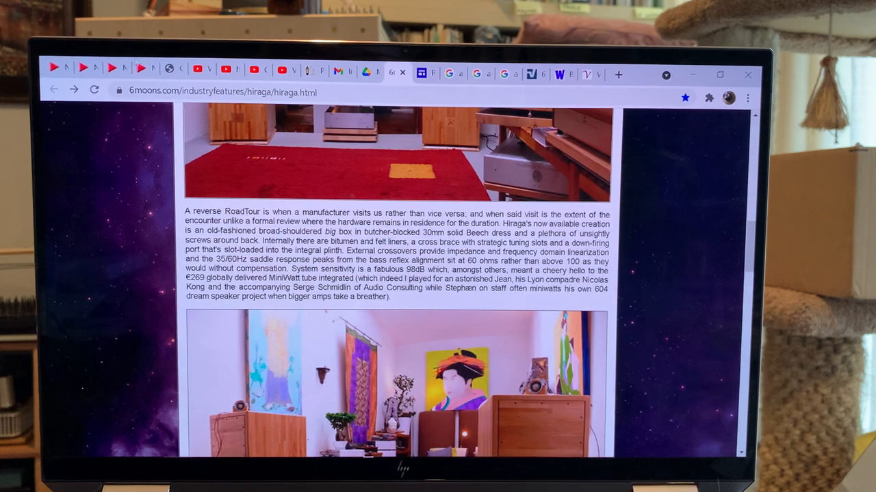
click(422, 74)
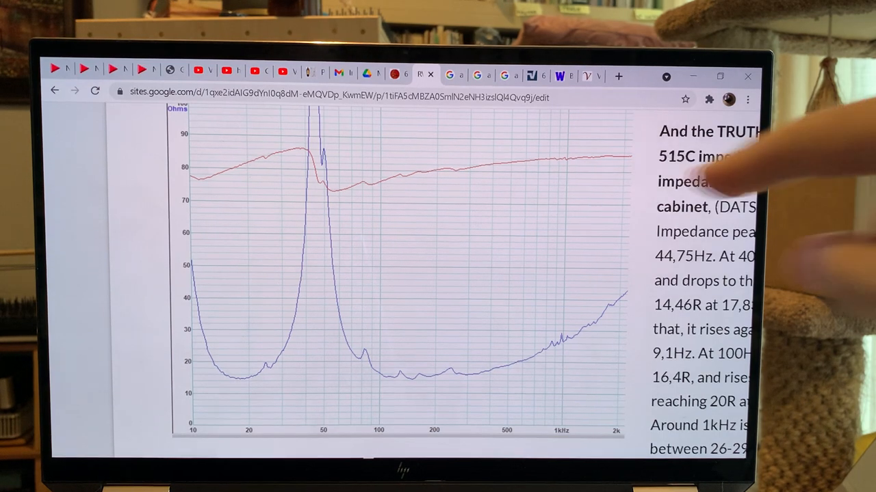
scroll(329, 205, up, 1)
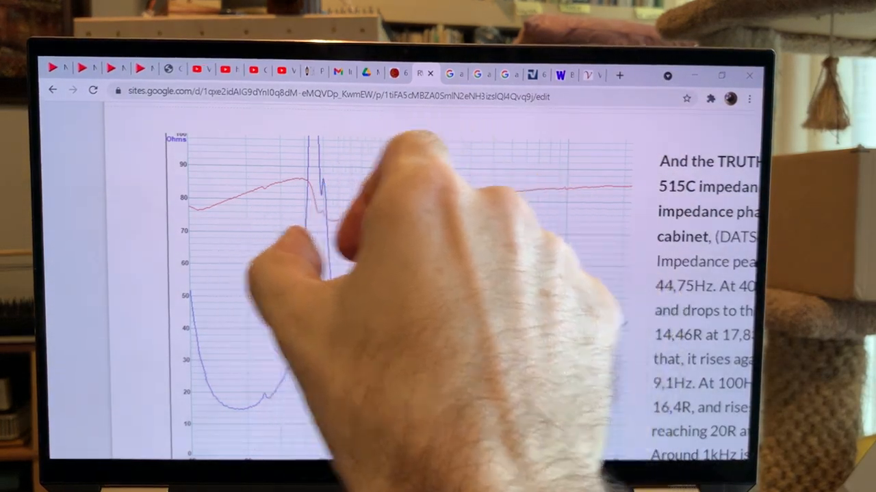
scroll(438, 273, down, 4)
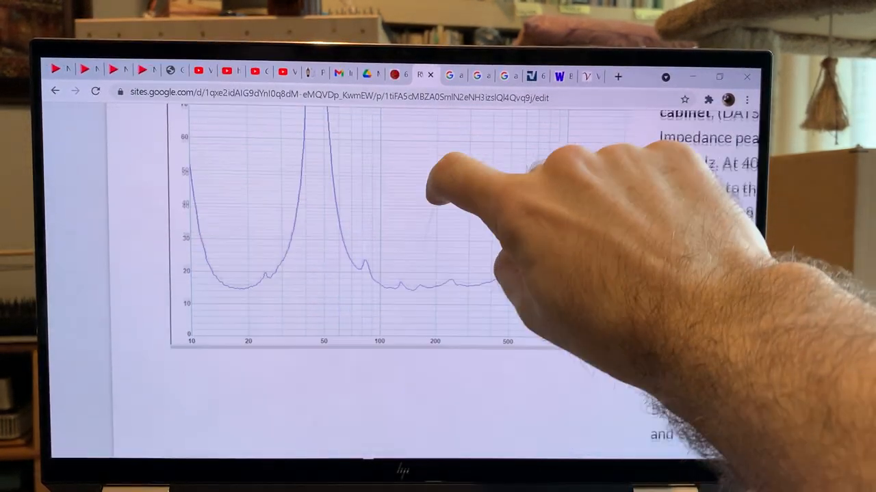
scroll(438, 240, up, 2)
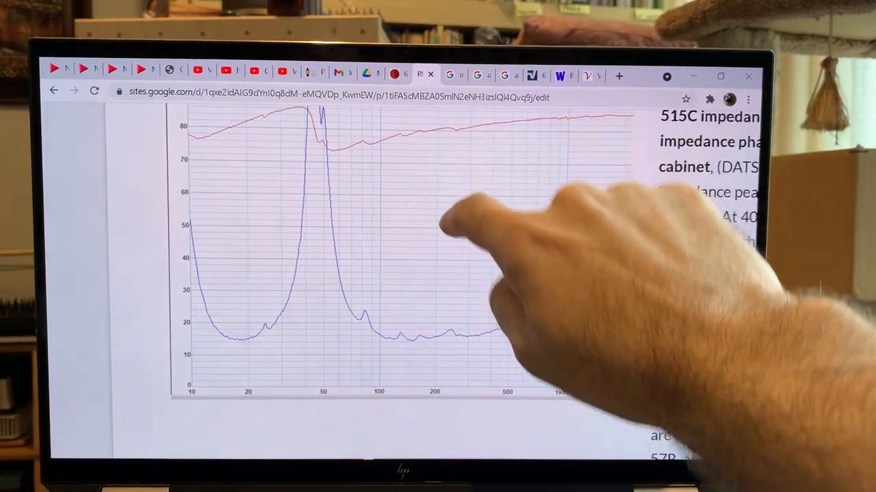
scroll(479, 273, up, 2)
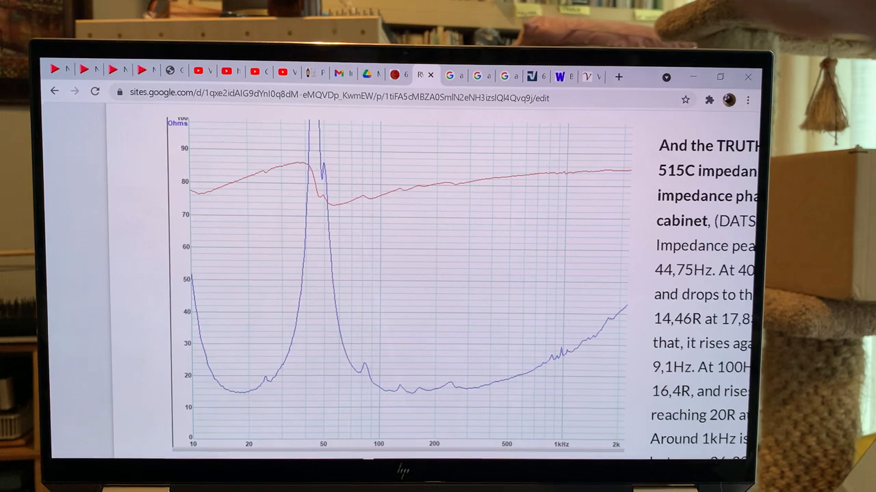
Switch from the impedance graph page back to the 6moons Hiraga article tab
click(373, 76)
scroll(519, 246, up, 3)
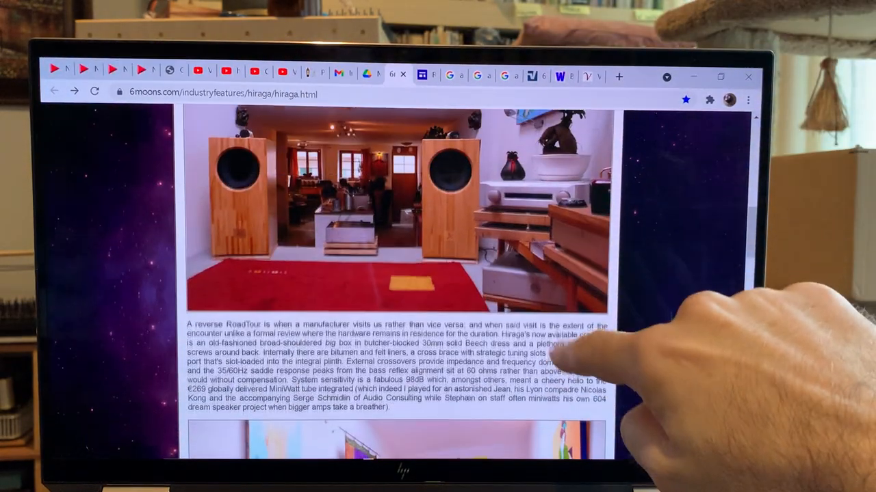